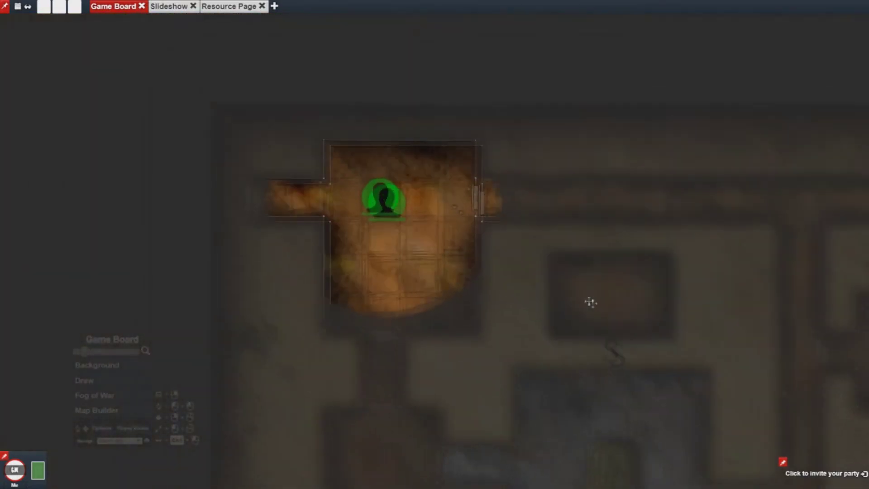
- Place a white square token on the tile in front of the room's east door and set its trigger to Pressure Plate
{"action": "scroll", "coordinate": [591, 302], "scroll_direction": "up", "scroll_amount": 5}
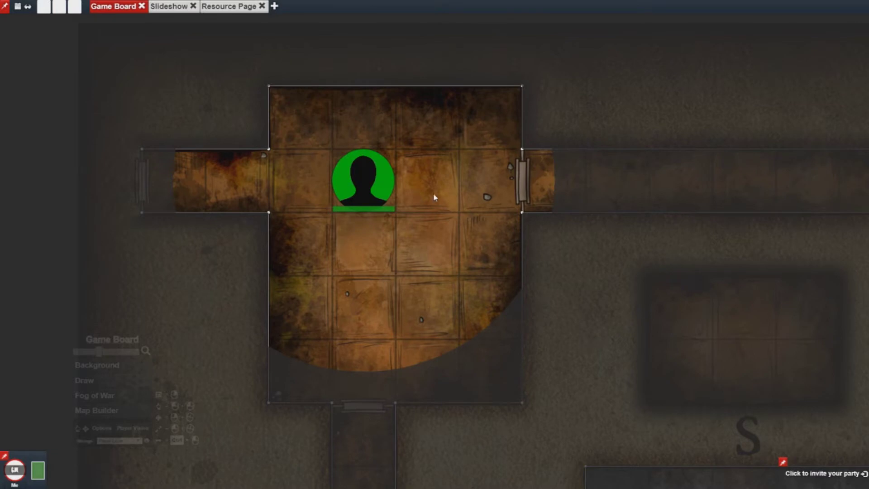
{"action": "right_click", "coordinate": [468, 162]}
{"action": "left_click", "coordinate": [484, 177]}
{"action": "left_click_drag", "start_coordinate": [493, 192], "coordinate": [487, 186]}
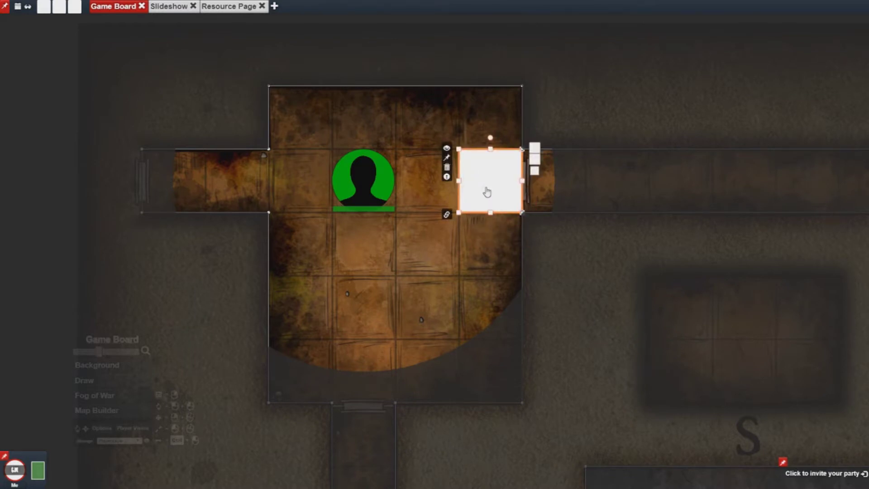
{"action": "double_click", "coordinate": [487, 192]}
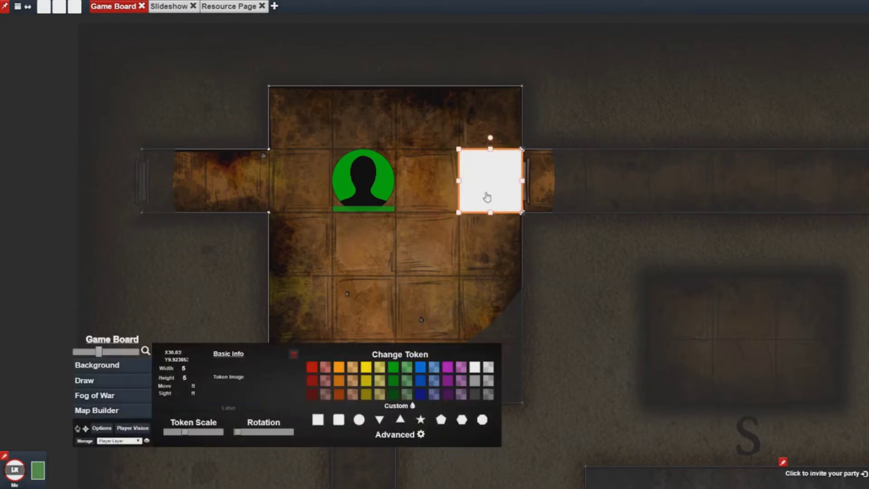
{"action": "left_click", "coordinate": [395, 436]}
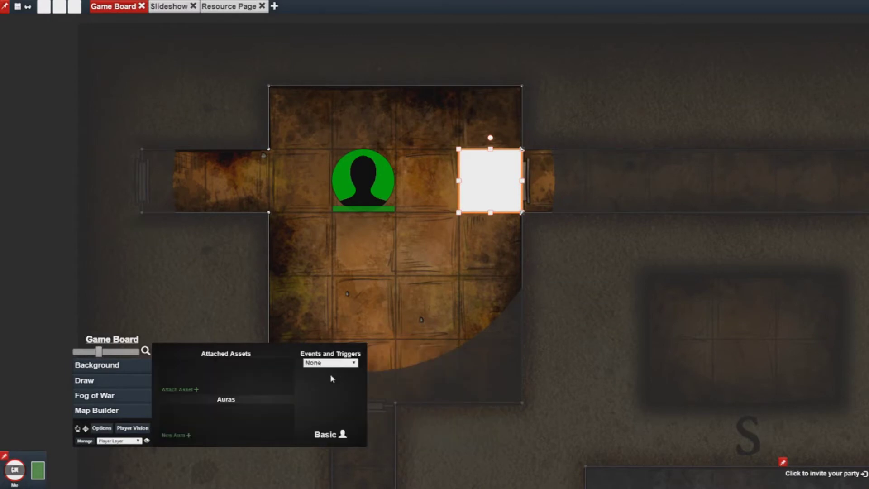
{"action": "left_click", "coordinate": [354, 364]}
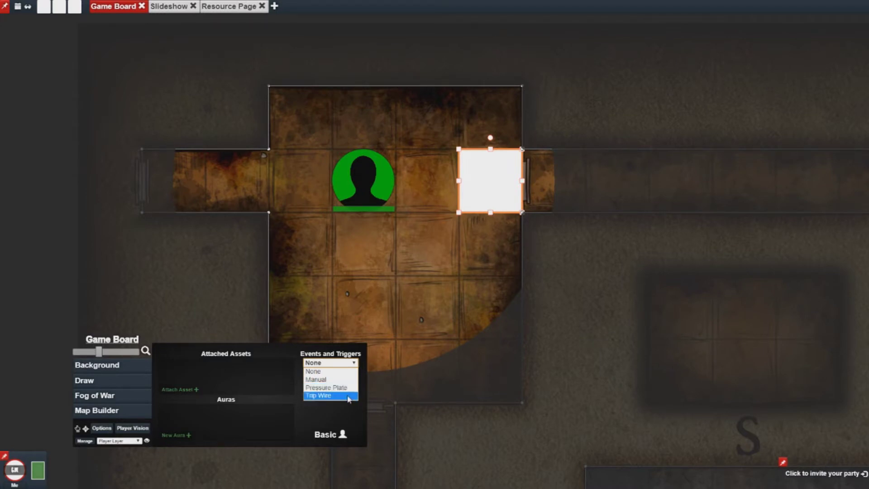
{"action": "left_click", "coordinate": [347, 388]}
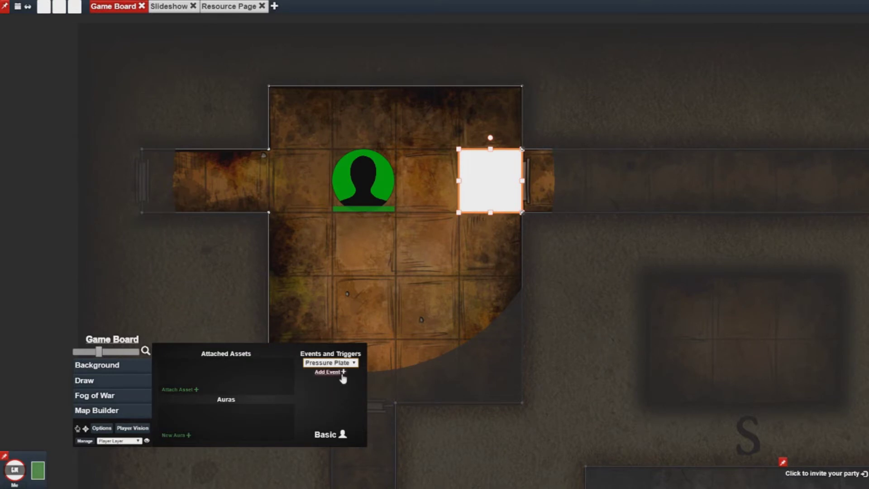
- Add a Roll Dice event with flavor text "Spike Trap!", equation "#threshold=10;d20" and dice display ui_statTest
{"action": "left_click", "coordinate": [343, 374]}
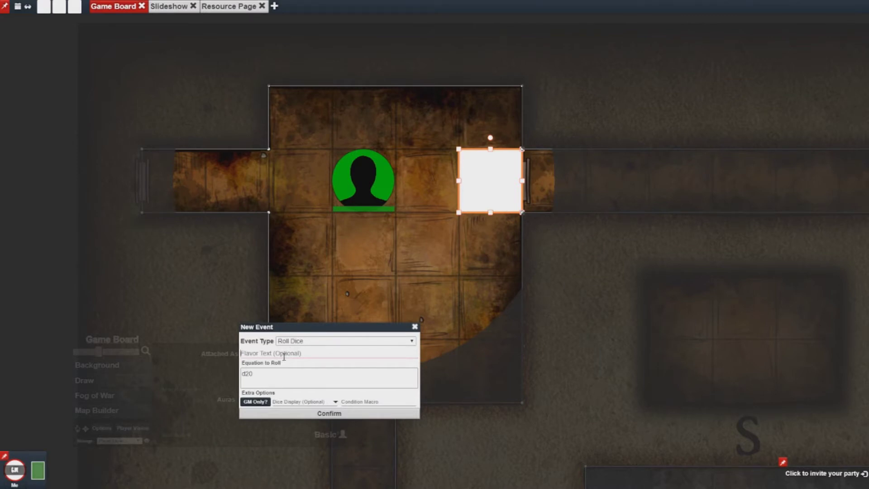
{"action": "type", "text": "Spike Trap!"}
{"action": "key", "text": "Tab"}
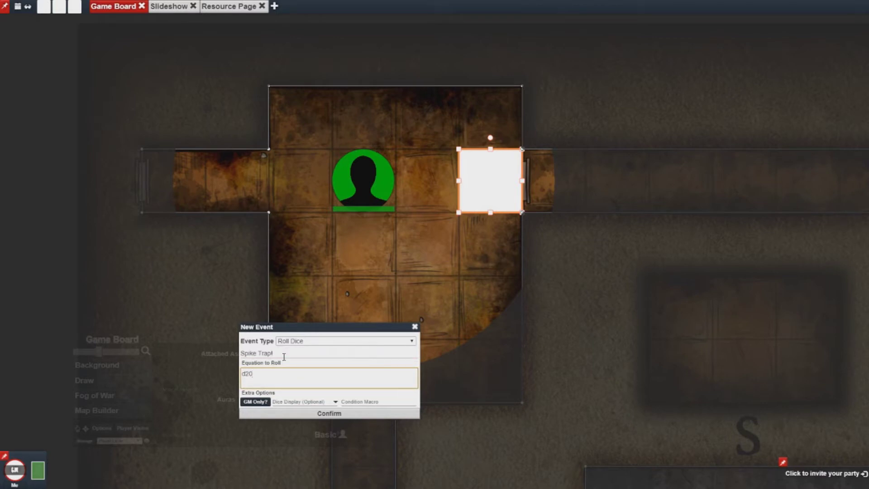
{"action": "left_click", "coordinate": [335, 402]}
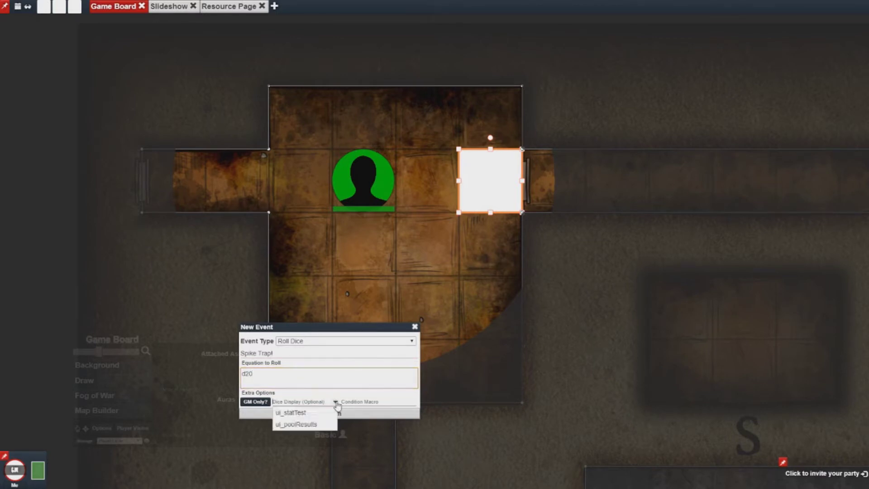
{"action": "left_click", "coordinate": [293, 413]}
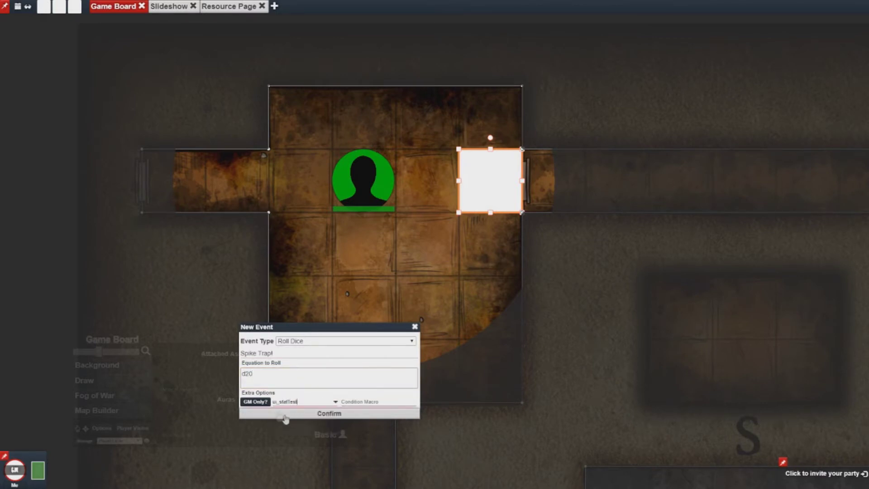
{"action": "left_click", "coordinate": [245, 377]}
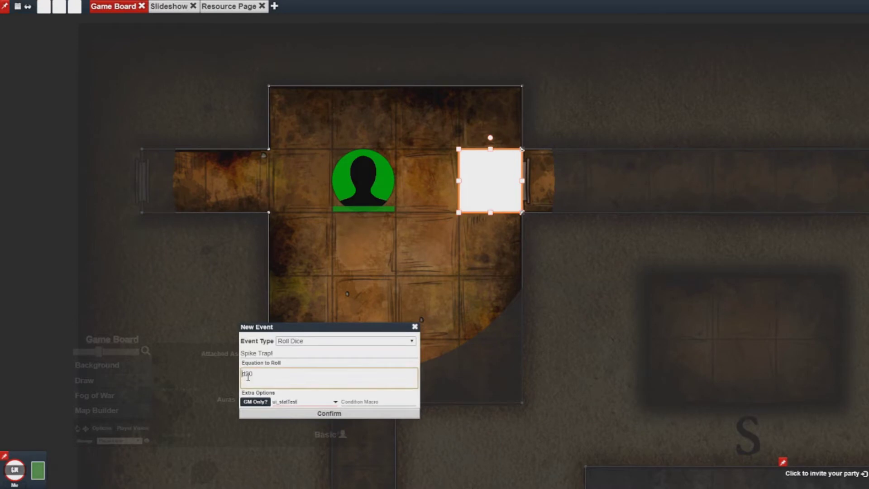
{"action": "type", "text": "#threshold=10;"}
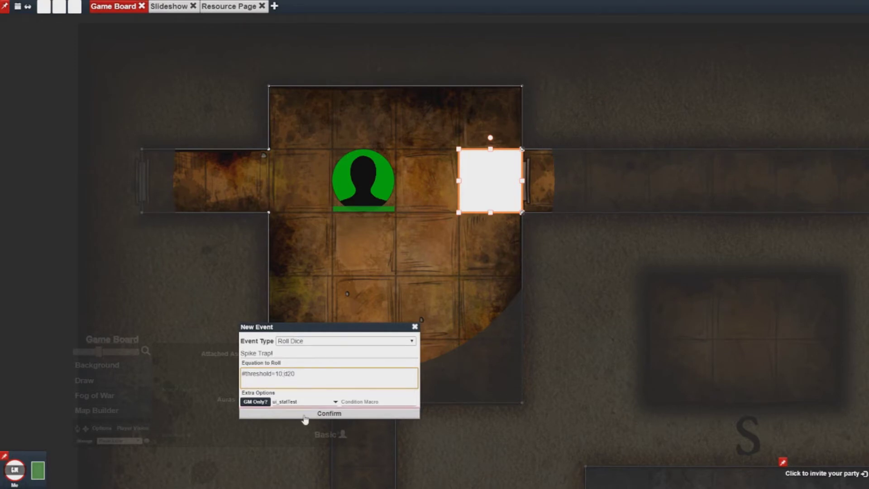
{"action": "left_click", "coordinate": [304, 415]}
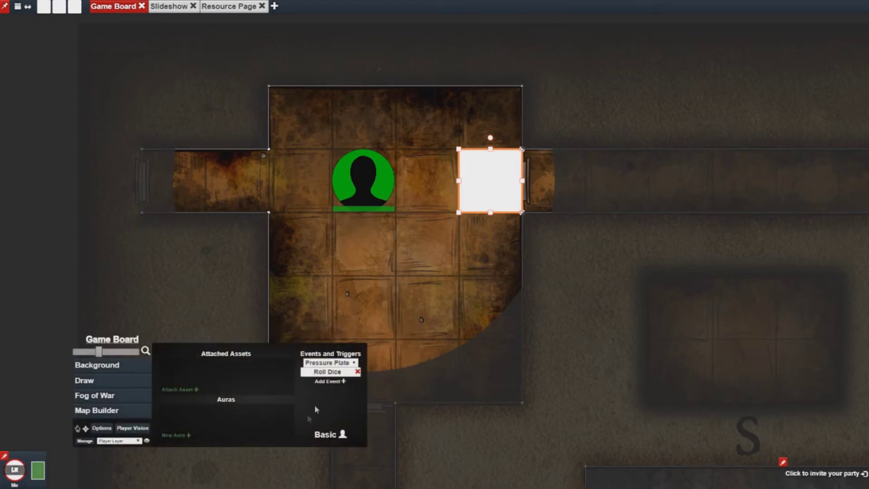
- Test the spike trap by moving the green character token onto the pressure plate and back to its original tile
{"action": "right_click", "coordinate": [475, 193]}
{"action": "left_click", "coordinate": [482, 189]}
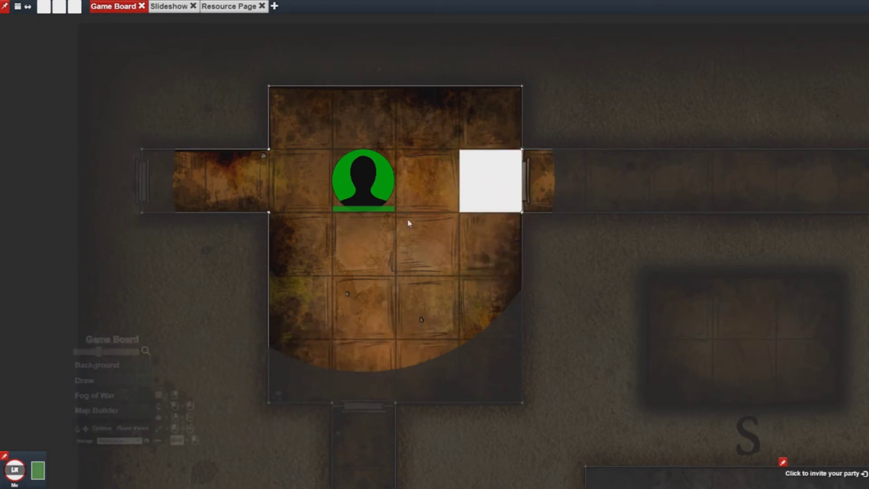
{"action": "left_click_drag", "start_coordinate": [374, 201], "coordinate": [506, 205]}
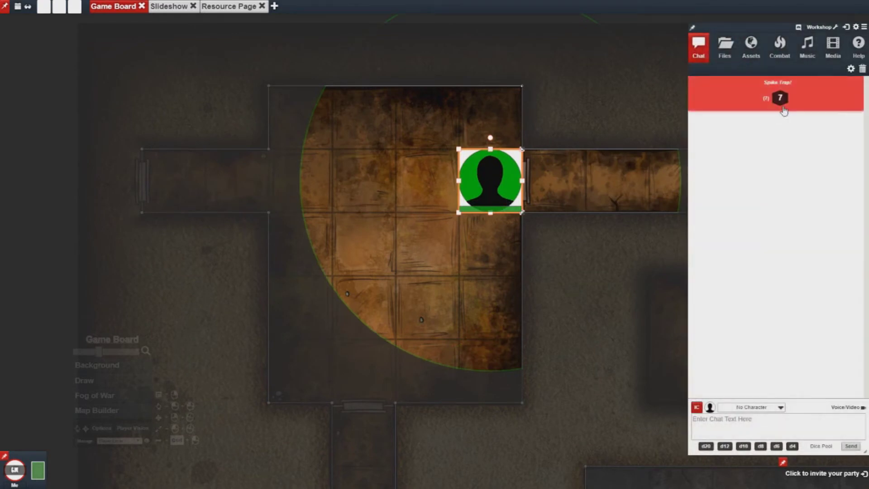
{"action": "left_click_drag", "start_coordinate": [494, 201], "coordinate": [389, 196]}
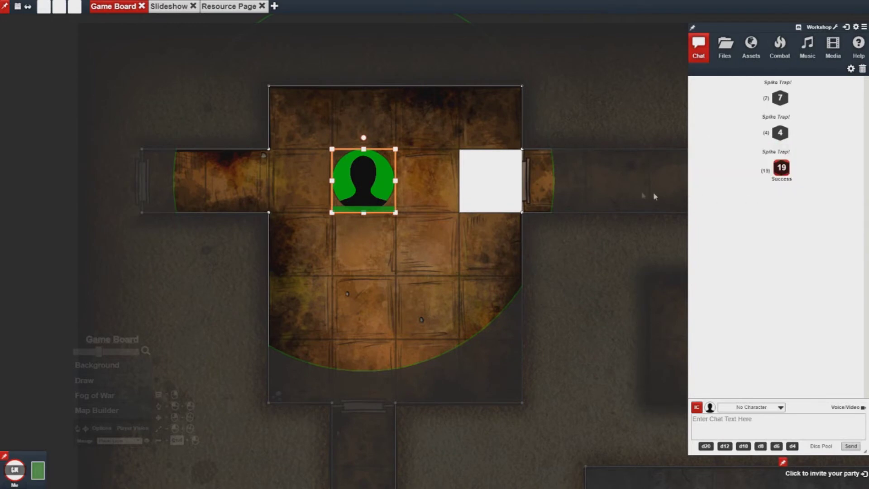
{"action": "left_click", "coordinate": [82, 311]}
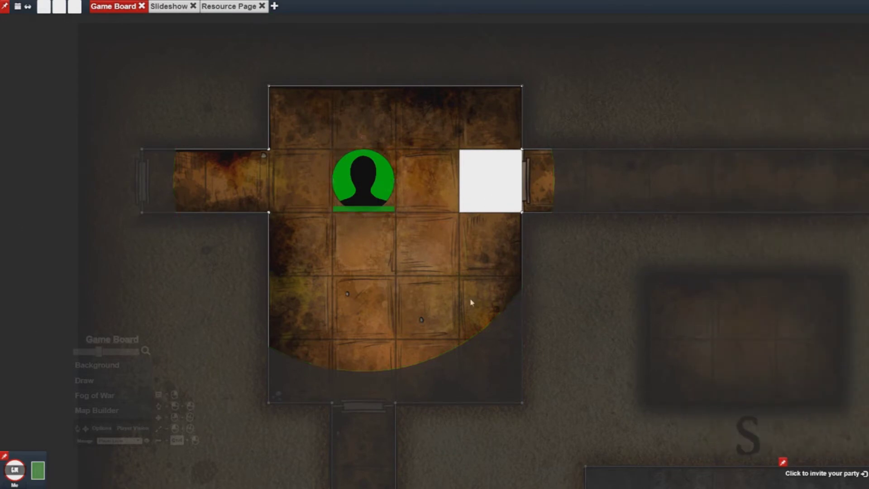
- Move the green character token two tiles down toward the room's south door
{"action": "left_click_drag", "start_coordinate": [388, 194], "coordinate": [388, 321]}
{"action": "scroll", "coordinate": [476, 328], "scroll_direction": "down", "scroll_amount": 1}
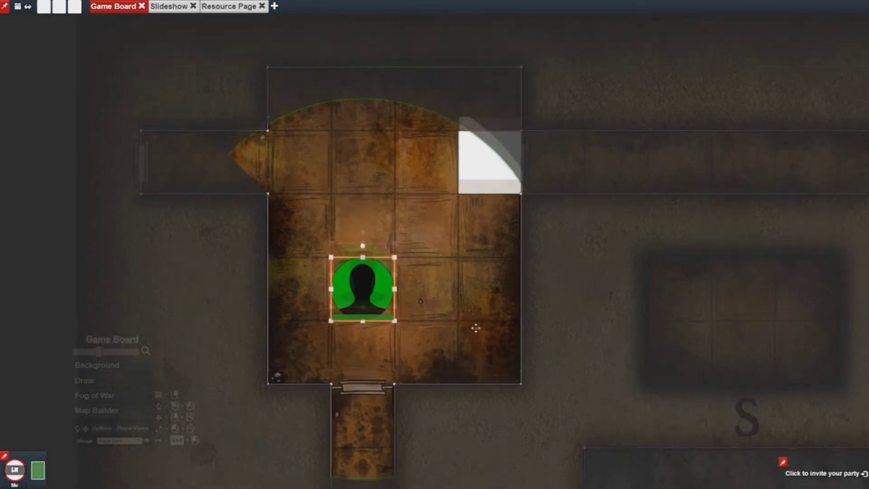
{"action": "scroll", "coordinate": [476, 328], "scroll_direction": "down", "scroll_amount": 3}
{"action": "scroll", "coordinate": [448, 227], "scroll_direction": "up", "scroll_amount": 2}
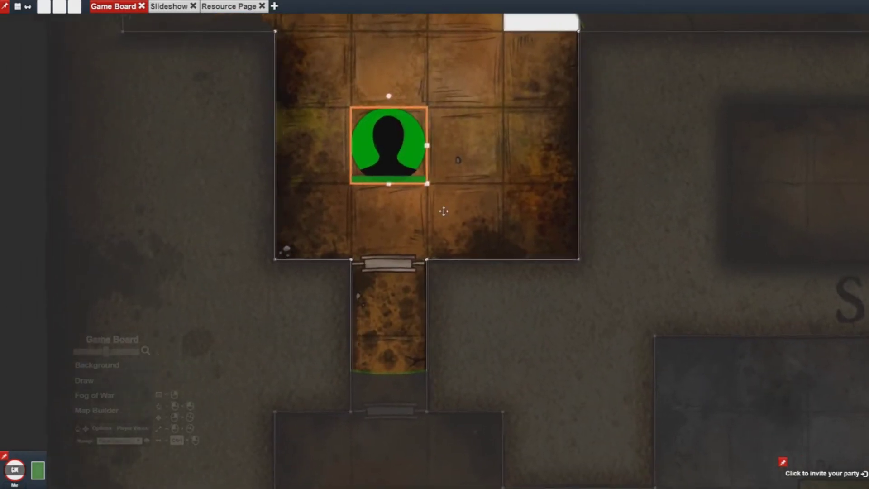
- Add two new layers to the board's layer order
{"action": "left_click", "coordinate": [86, 442]}
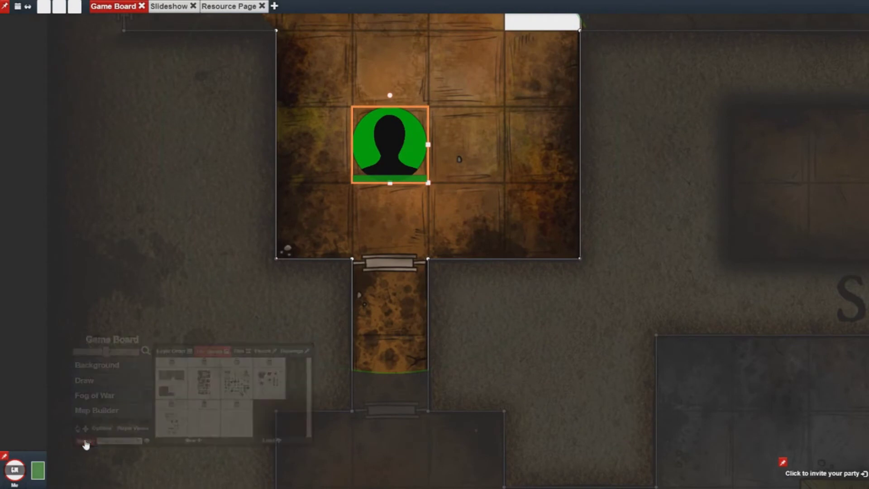
{"action": "left_click", "coordinate": [172, 352]}
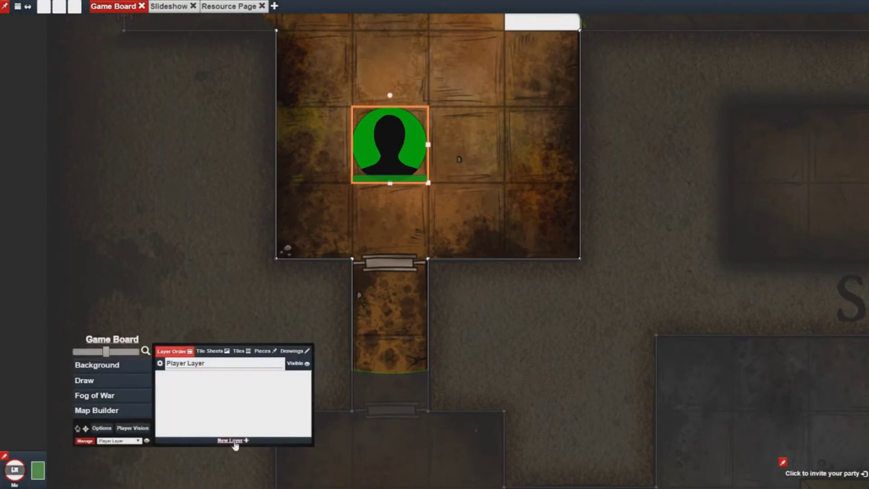
{"action": "left_click", "coordinate": [232, 441]}
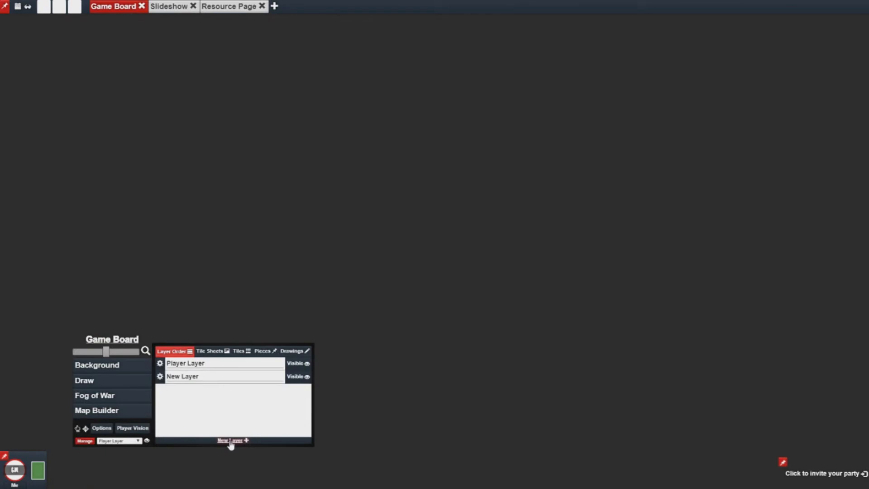
{"action": "left_click", "coordinate": [231, 442]}
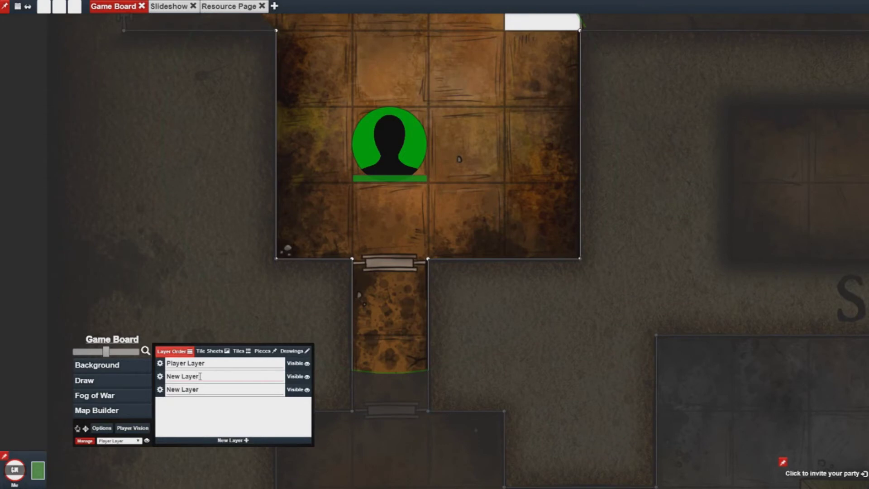
- Rename the two new layers "Door 1 Layer" and "Door 2 Layer", and reorder the list so Player Layer comes last
{"action": "triple_click", "coordinate": [200, 376]}
{"action": "type", "text": "Door 1 Layer"}
{"action": "key", "text": "Return"}
{"action": "triple_click", "coordinate": [200, 390]}
{"action": "type", "text": "Door 2 Layer"}
{"action": "key", "text": "Return"}
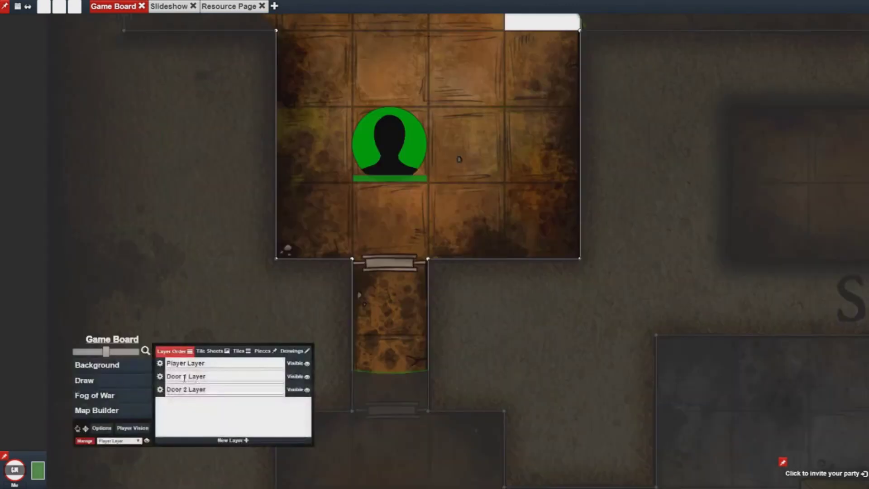
{"action": "left_click_drag", "start_coordinate": [166, 369], "coordinate": [164, 405]}
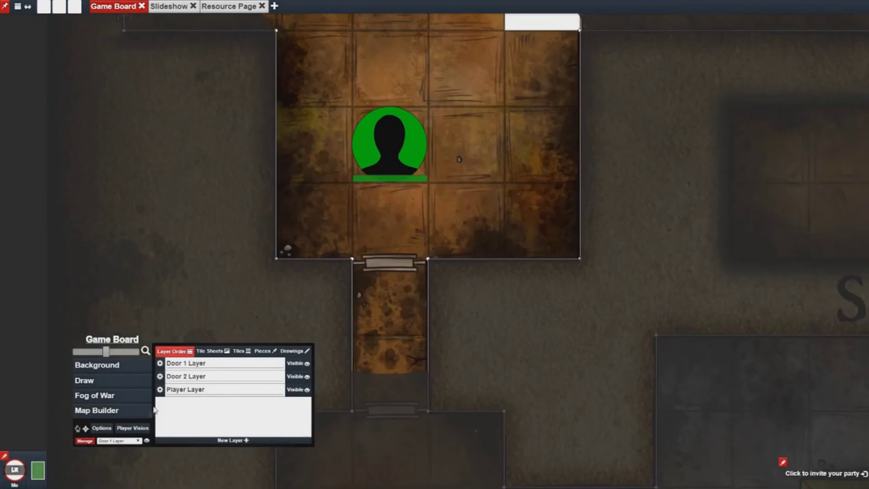
- Draw a Fog of War wall across the south door opening on Door 1 Layer
{"action": "left_click", "coordinate": [110, 441]}
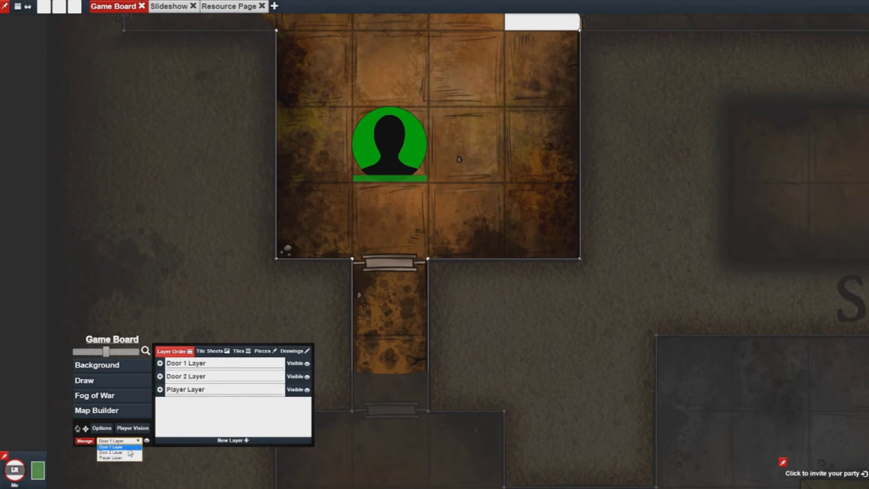
{"action": "left_click", "coordinate": [111, 447]}
{"action": "left_click", "coordinate": [124, 401]}
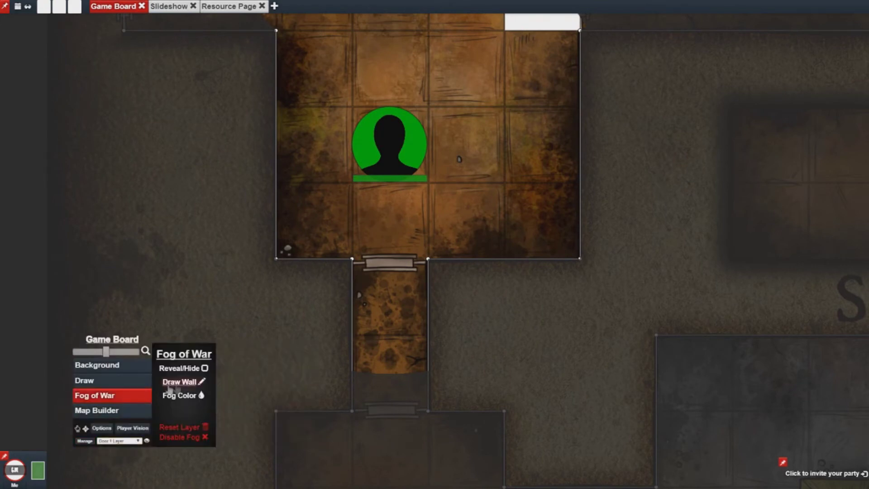
{"action": "left_click", "coordinate": [181, 382]}
{"action": "left_click_drag", "start_coordinate": [352, 259], "coordinate": [429, 259]}
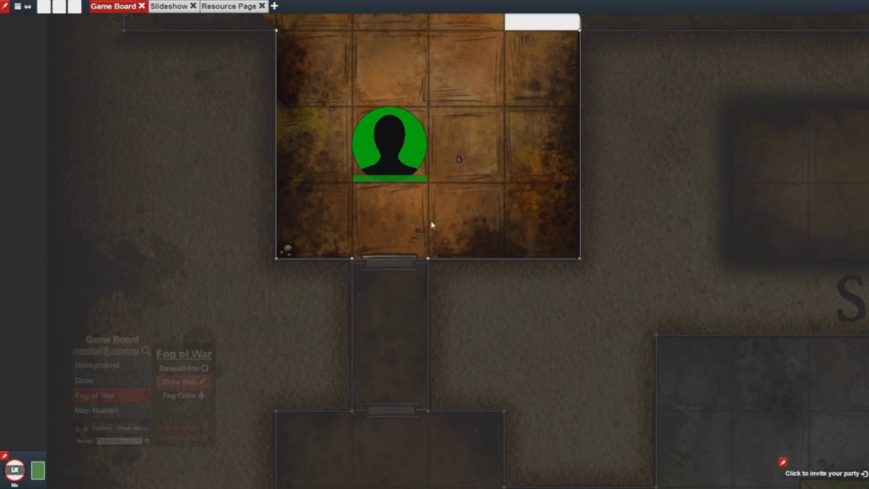
{"action": "right_click", "coordinate": [382, 210]}
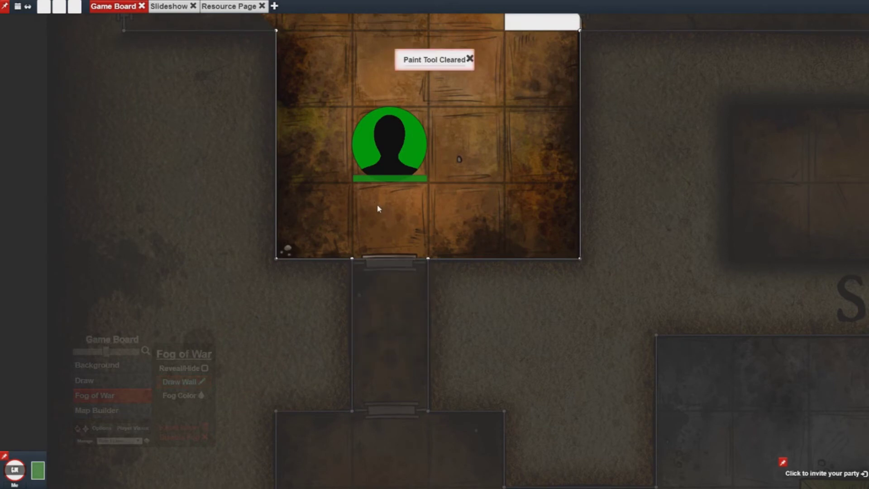
- Place a white square token on the tile in front of the south door and set its trigger to Manual
{"action": "right_click", "coordinate": [379, 209]}
{"action": "left_click", "coordinate": [398, 220]}
{"action": "left_click_drag", "start_coordinate": [402, 235], "coordinate": [383, 218]}
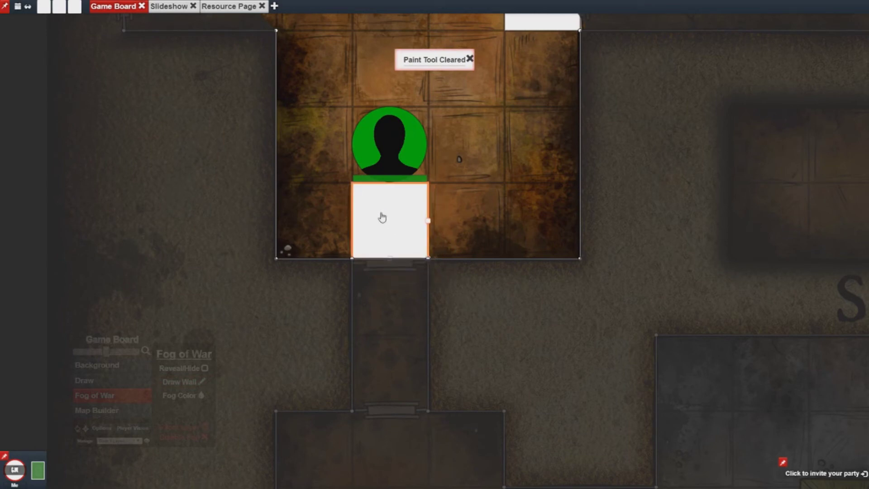
{"action": "left_click", "coordinate": [382, 217]}
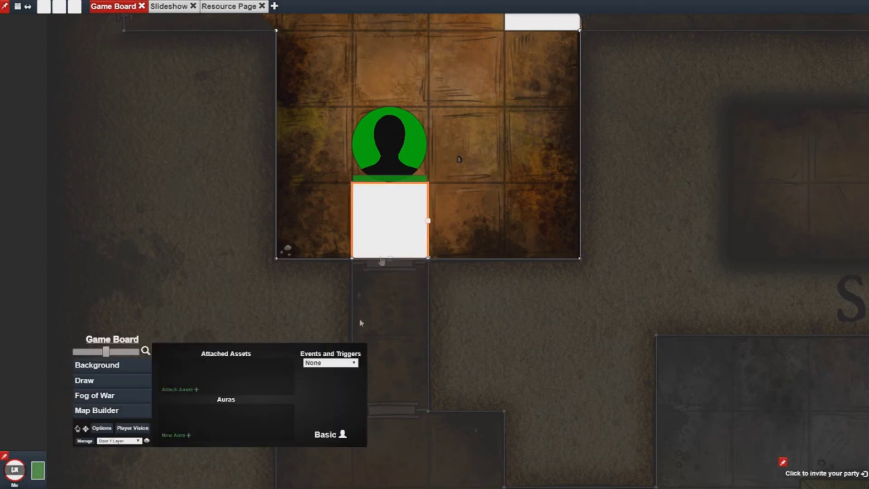
{"action": "left_click", "coordinate": [335, 362]}
{"action": "left_click", "coordinate": [345, 379]}
- Add a Toggle Layer event targeting Door 1 Layer to the white token in front of the south door
{"action": "left_click", "coordinate": [327, 372]}
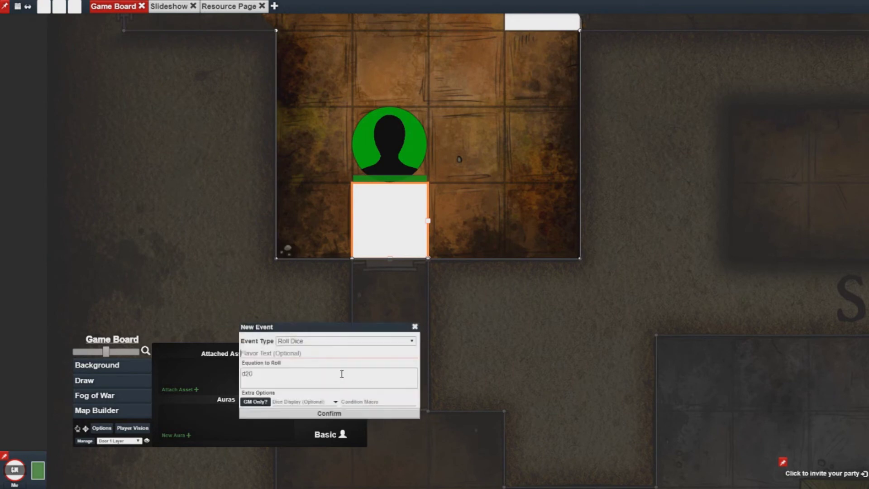
{"action": "left_click", "coordinate": [346, 343]}
{"action": "left_click", "coordinate": [338, 357]}
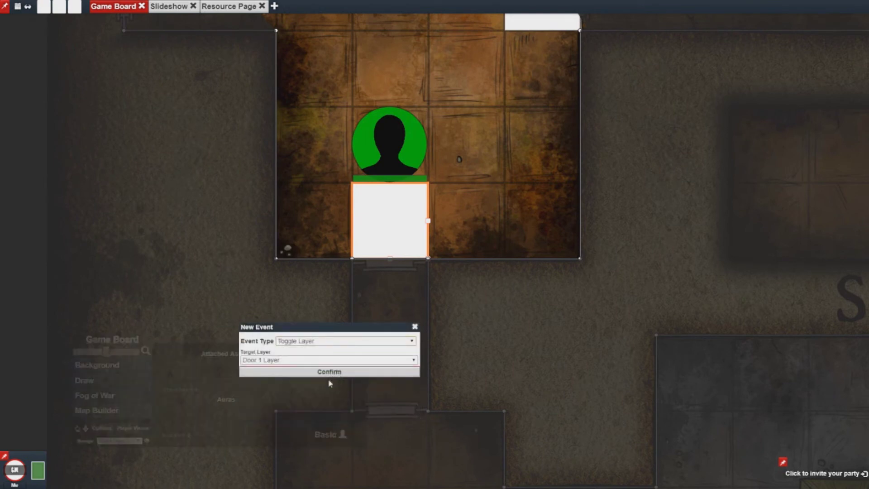
{"action": "left_click", "coordinate": [336, 361]}
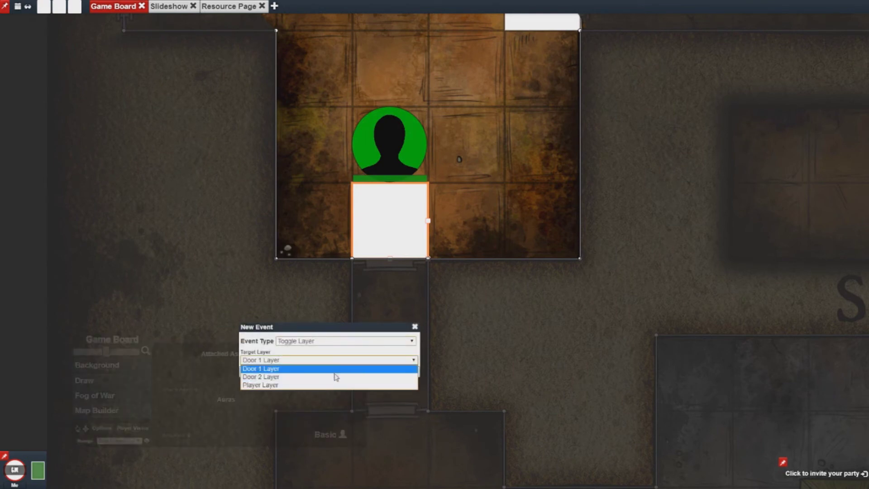
{"action": "left_click", "coordinate": [335, 376]}
{"action": "left_click", "coordinate": [335, 361]}
{"action": "left_click", "coordinate": [328, 369]}
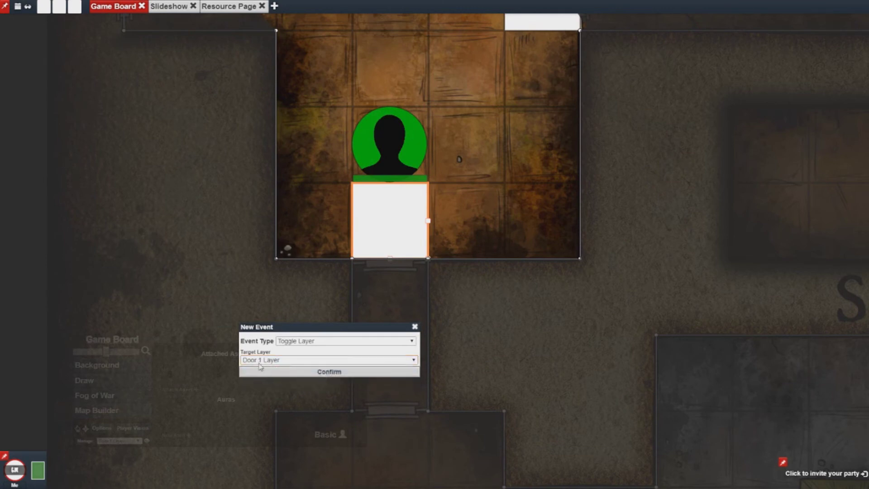
{"action": "left_click", "coordinate": [307, 372]}
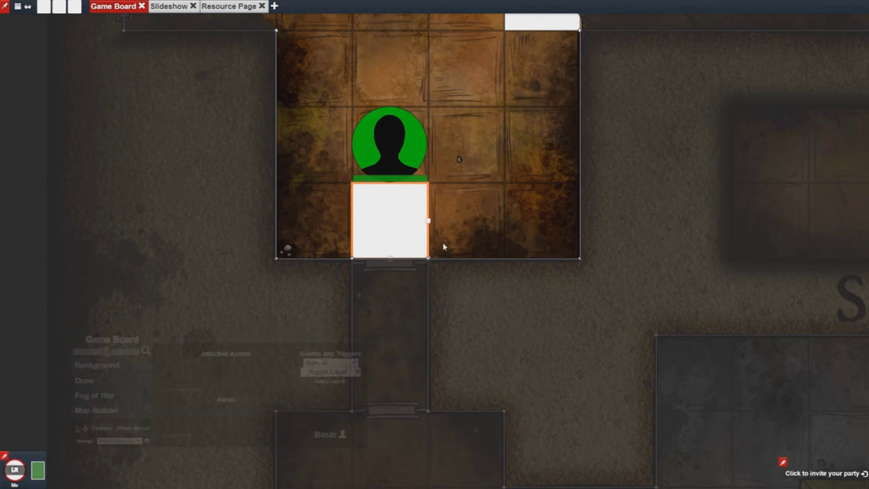
- Fire the south door token's trigger repeatedly to test toggling the door wall
{"action": "left_click", "coordinate": [483, 240]}
{"action": "left_click", "coordinate": [406, 226]}
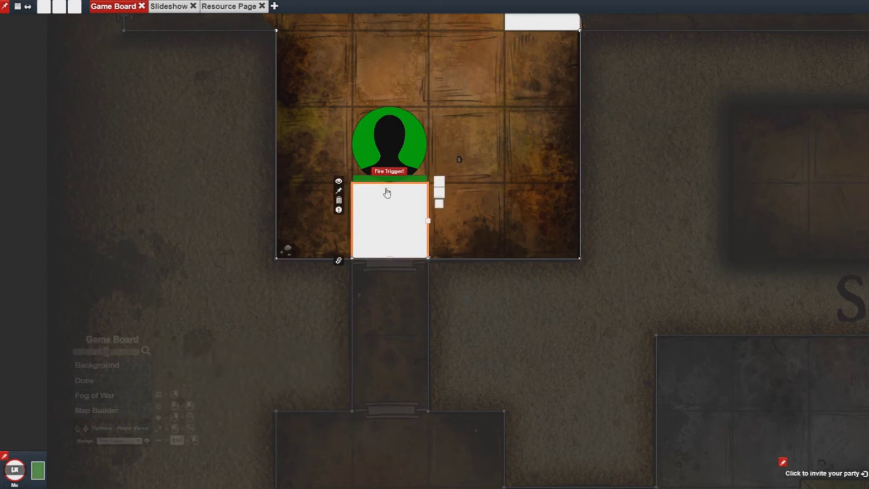
{"action": "left_click", "coordinate": [385, 173]}
{"action": "left_click", "coordinate": [386, 173]}
{"action": "left_click", "coordinate": [386, 172]}
{"action": "left_click", "coordinate": [385, 173]}
{"action": "left_click", "coordinate": [386, 173]}
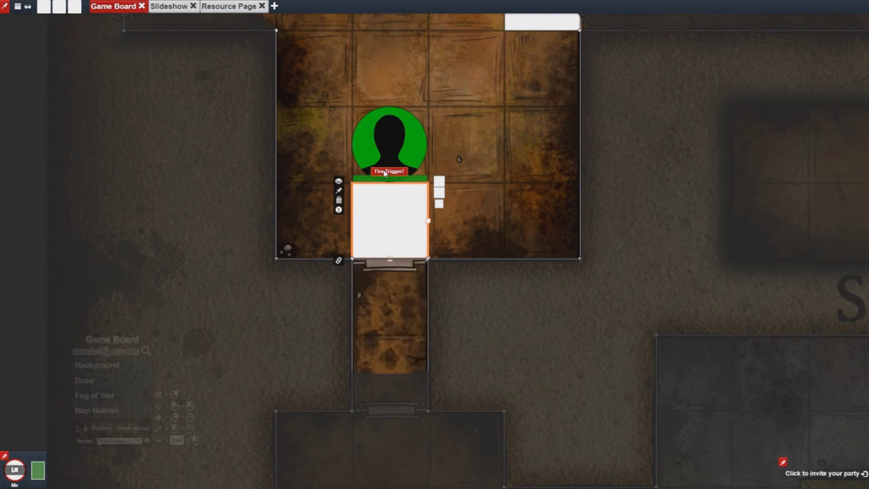
{"action": "left_click", "coordinate": [386, 173]}
{"action": "left_click", "coordinate": [516, 171]}
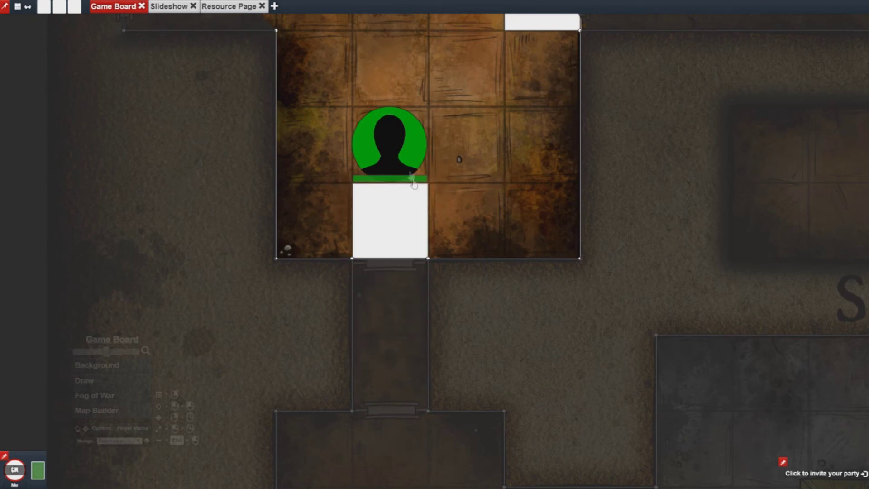
- Move the player token into the corridor and draw a Fog of War wall across the corridor's south door on Door 2 Layer
{"action": "left_click_drag", "start_coordinate": [395, 140], "coordinate": [398, 290]}
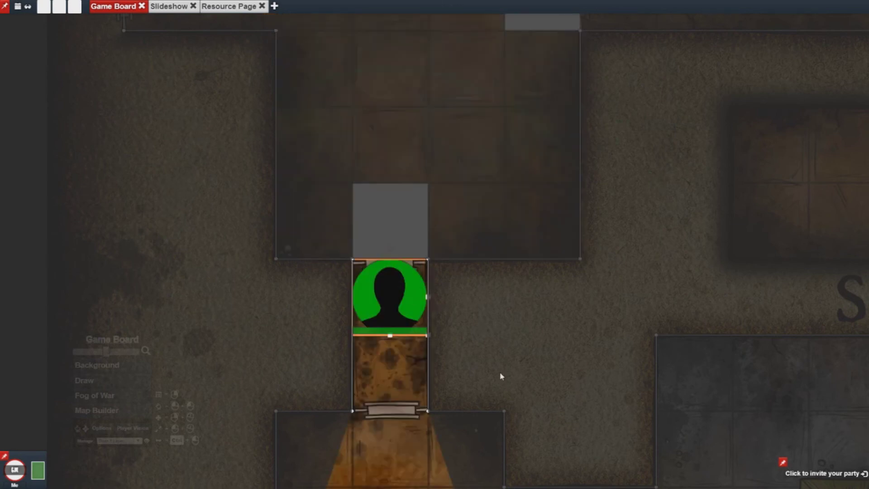
{"action": "left_click_drag", "start_coordinate": [501, 376], "coordinate": [516, 224]}
{"action": "left_click", "coordinate": [119, 441]}
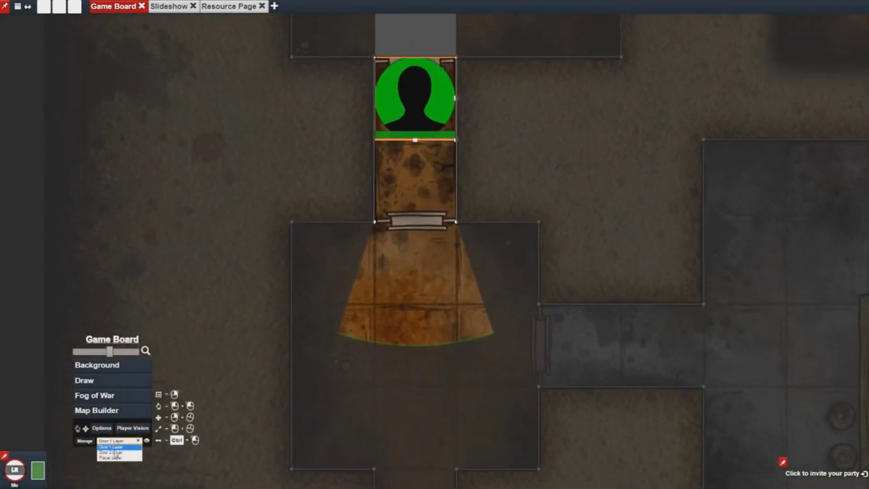
{"action": "left_click", "coordinate": [116, 453]}
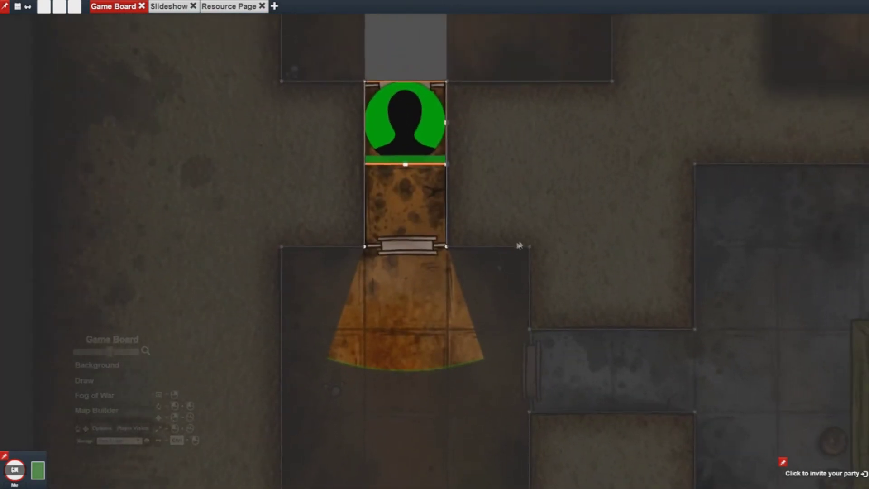
{"action": "left_click", "coordinate": [110, 395]}
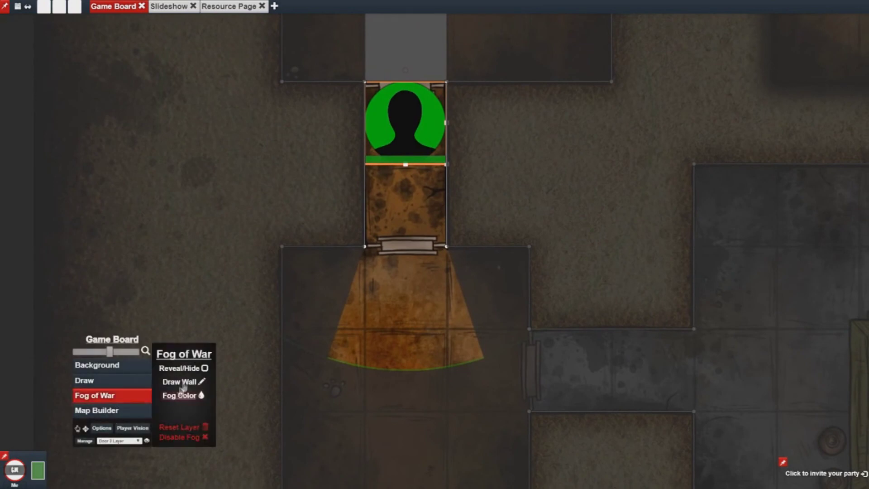
{"action": "left_click", "coordinate": [180, 383]}
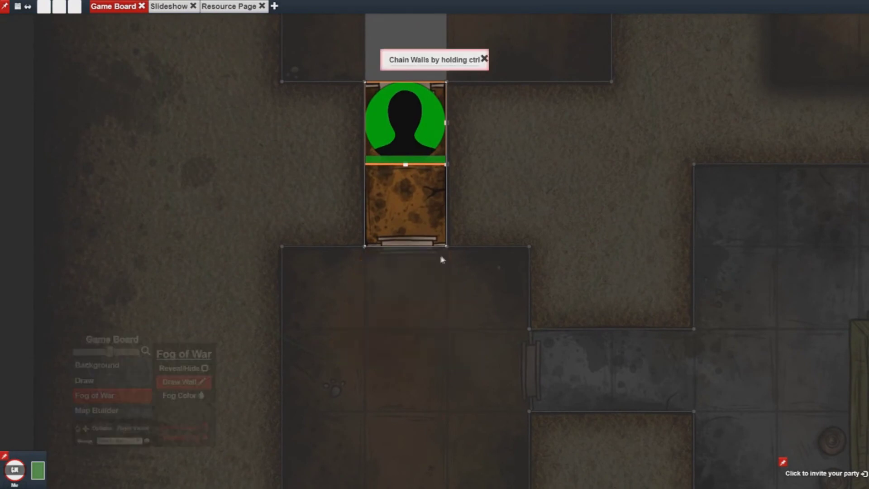
{"action": "right_click", "coordinate": [434, 226]}
- Create a white square token on the corridor tile just before the second door
{"action": "right_click", "coordinate": [385, 207]}
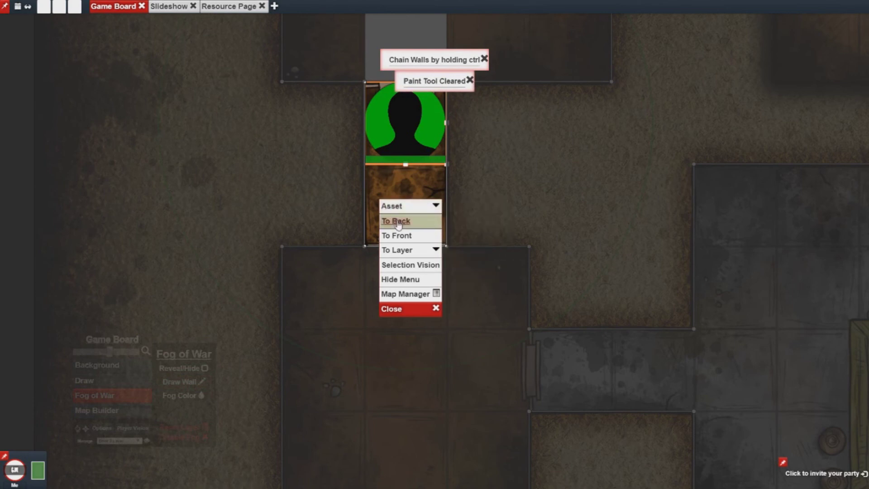
{"action": "left_click", "coordinate": [394, 221]}
{"action": "right_click", "coordinate": [423, 221]}
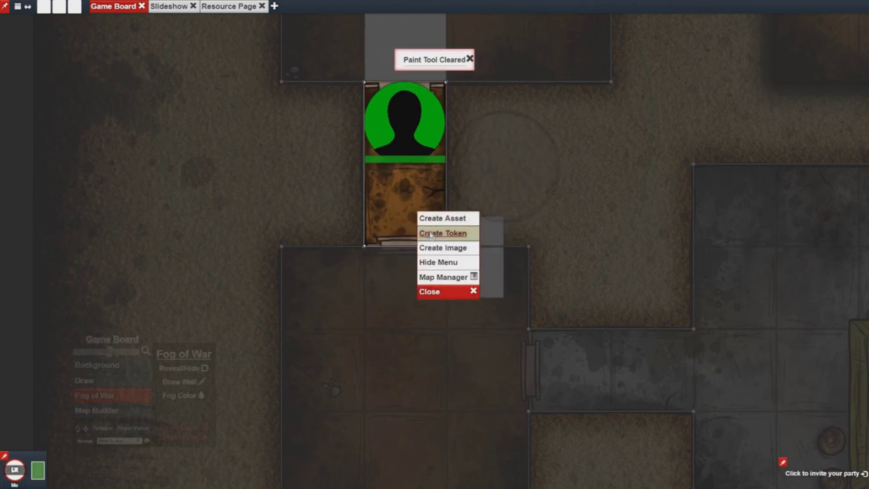
{"action": "left_click", "coordinate": [430, 234]}
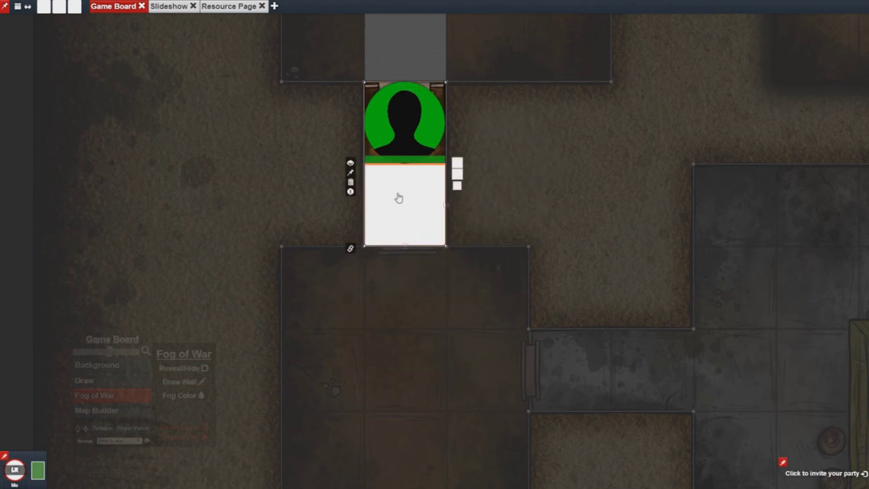
- Set the corridor token's trigger to Pressure Plate and add a Hide Layer event targeting Door 2 Layer
{"action": "left_click", "coordinate": [399, 198]}
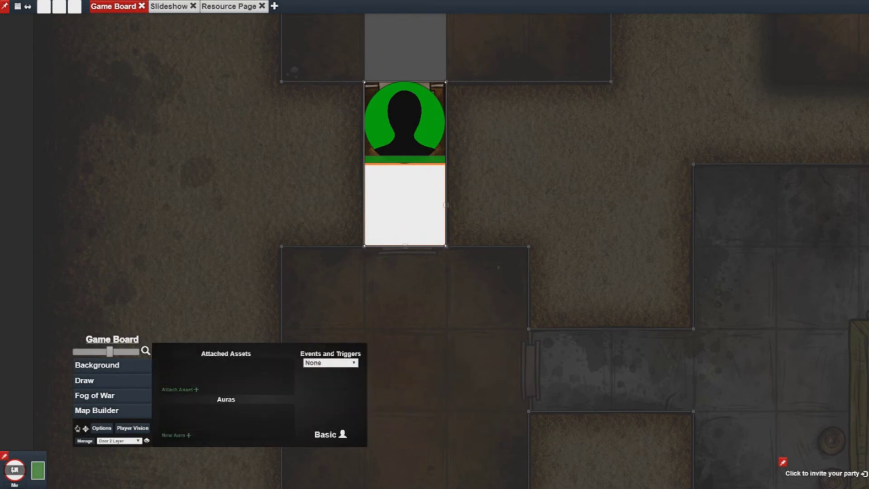
{"action": "left_click", "coordinate": [333, 364]}
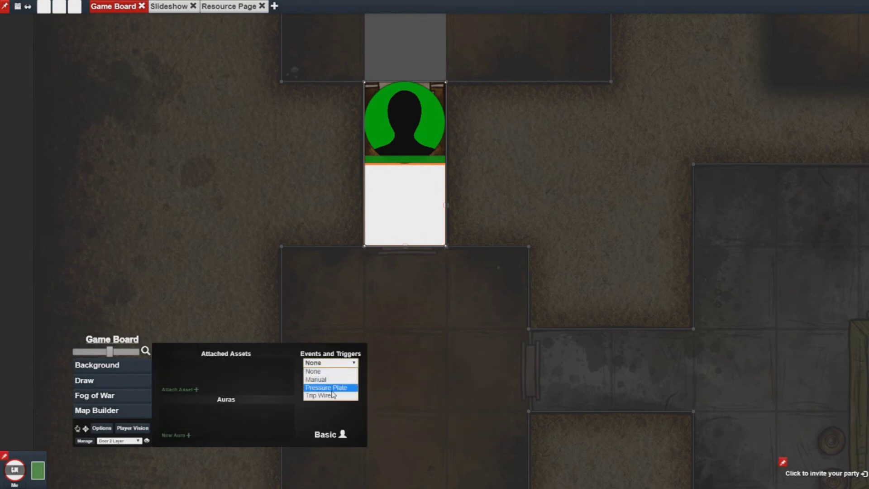
{"action": "left_click", "coordinate": [331, 388]}
{"action": "left_click", "coordinate": [332, 375]}
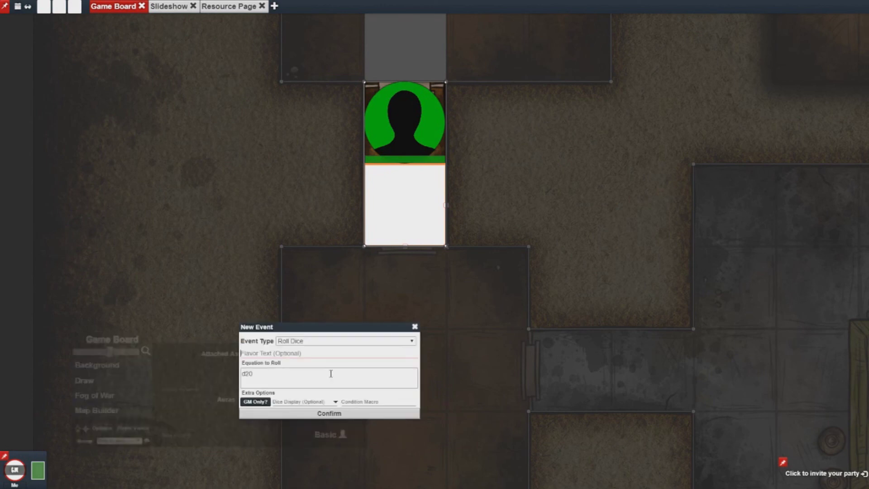
{"action": "left_click", "coordinate": [333, 345]}
{"action": "left_click", "coordinate": [324, 360]}
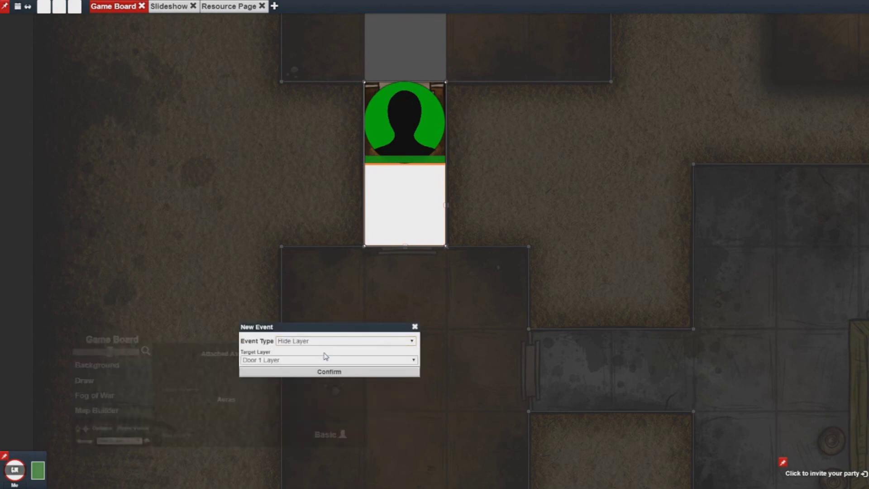
{"action": "left_click", "coordinate": [324, 361]}
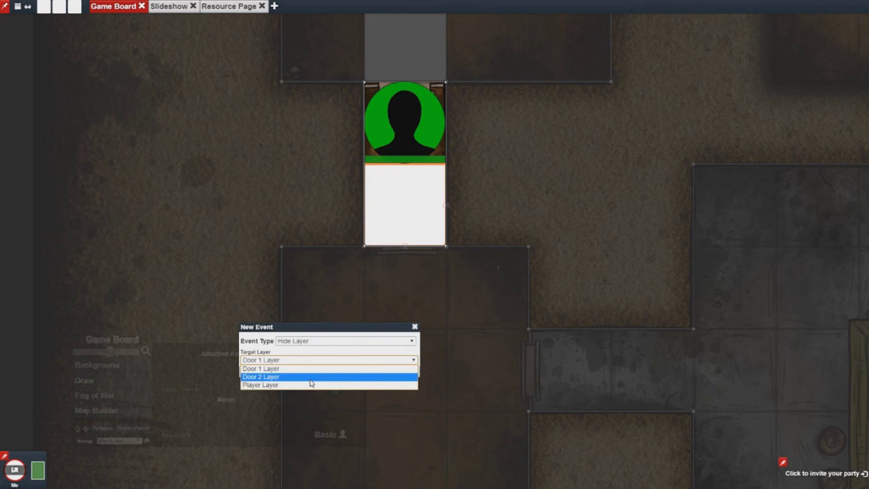
{"action": "left_click", "coordinate": [311, 378]}
{"action": "left_click", "coordinate": [312, 371]}
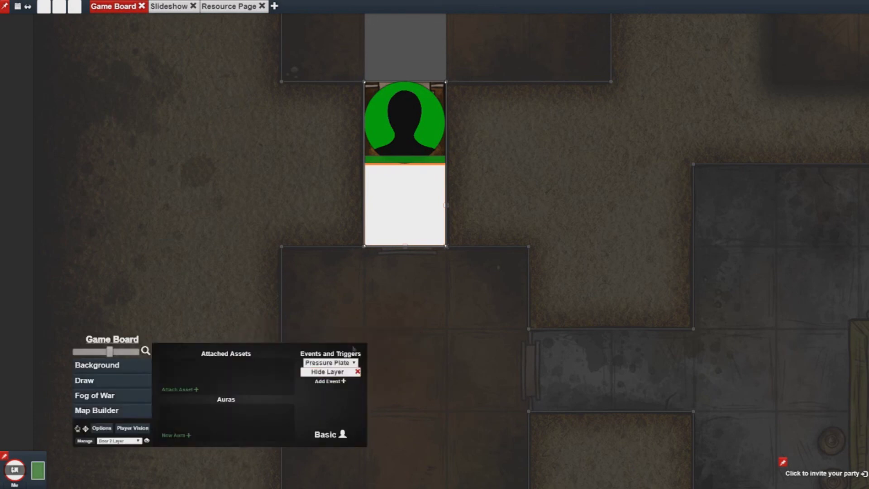
- Move the player token onto the corridor's pressure plate tile to test the second door's trigger
{"action": "left_click_drag", "start_coordinate": [422, 140], "coordinate": [424, 222]}
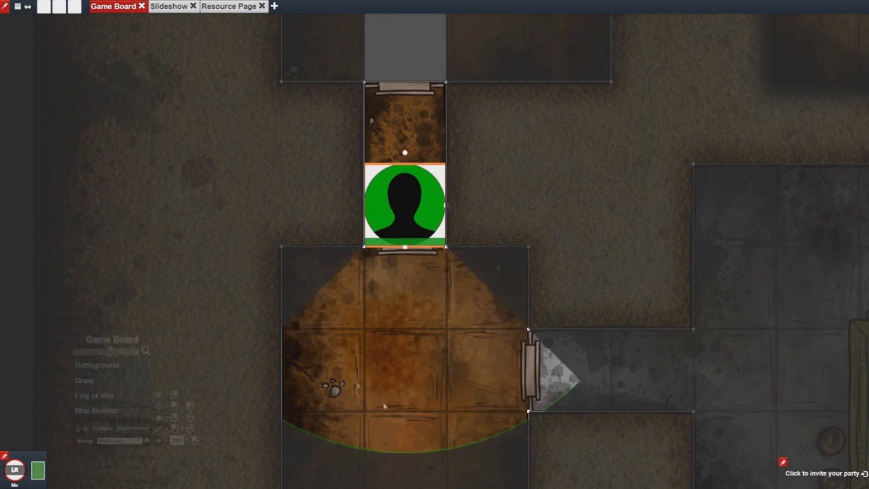
{"action": "left_click", "coordinate": [399, 409]}
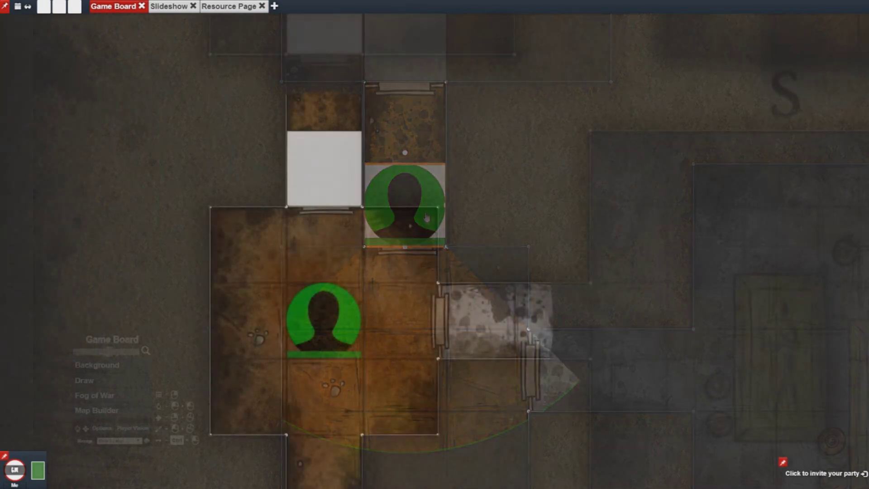